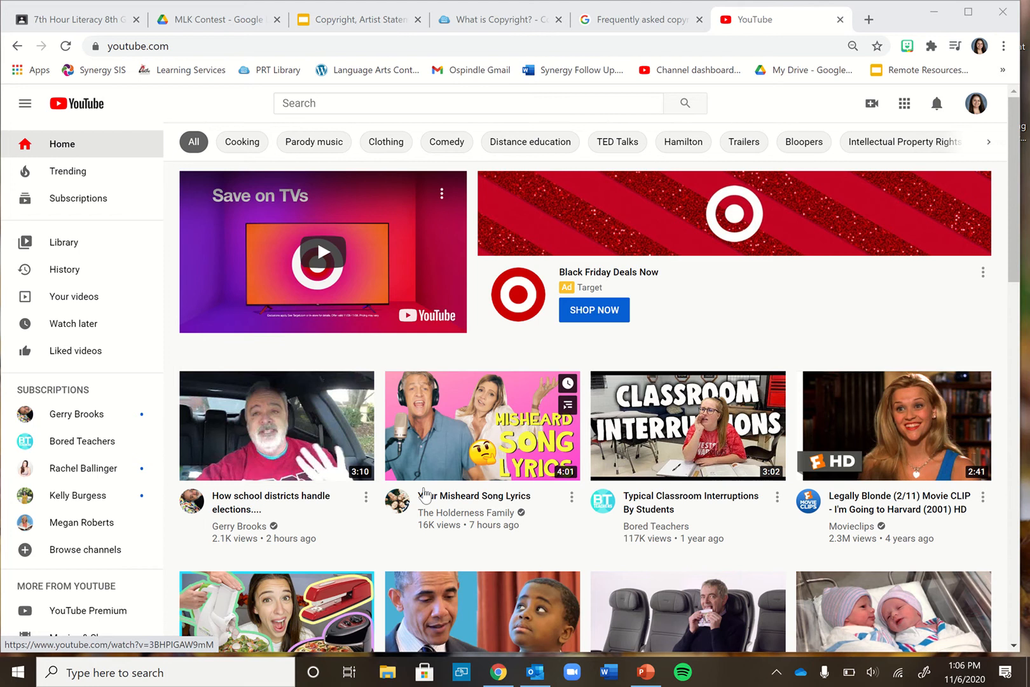
# Open YouTube Studio for the signed-in account.
pyautogui.click(976, 105)
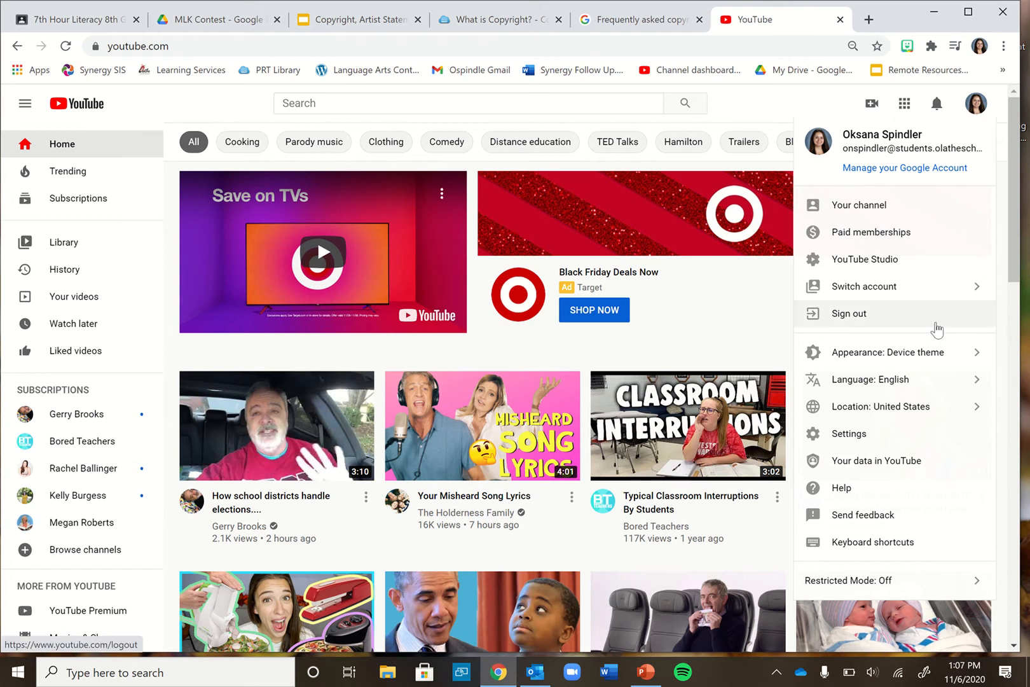
pyautogui.click(977, 107)
pyautogui.click(978, 115)
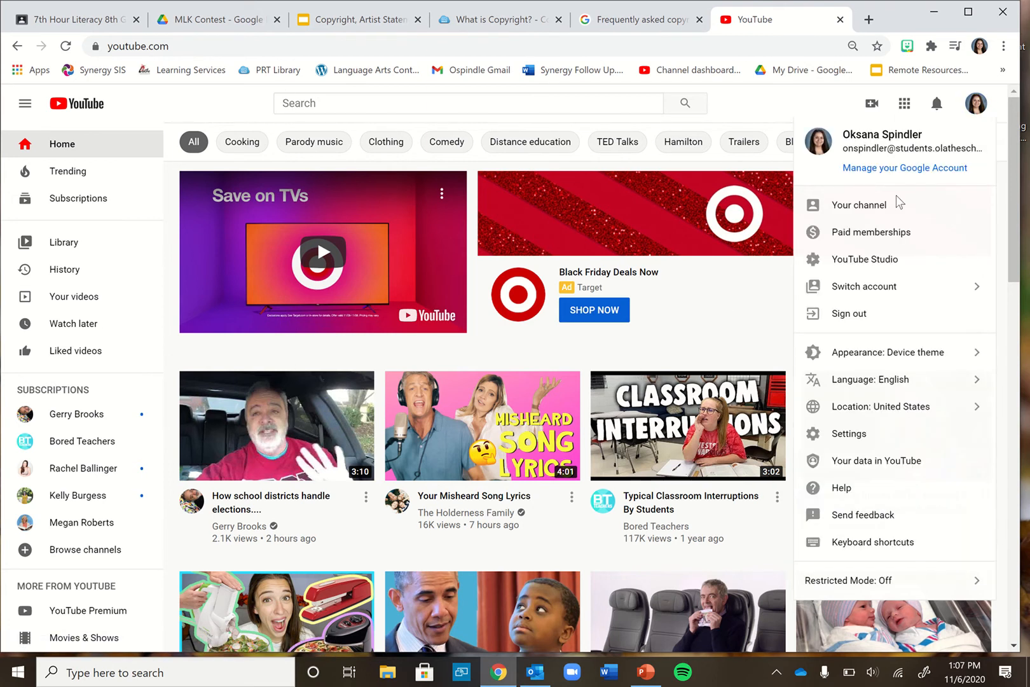
pyautogui.click(856, 271)
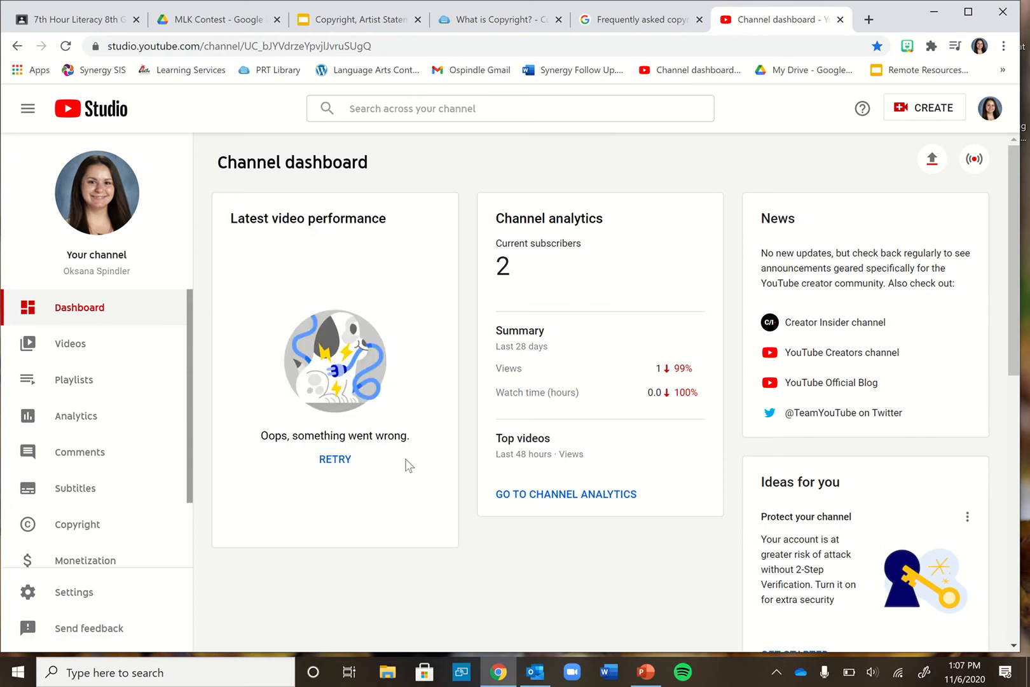
# Open the channel's video list and look through all the uploads.
pyautogui.click(69, 363)
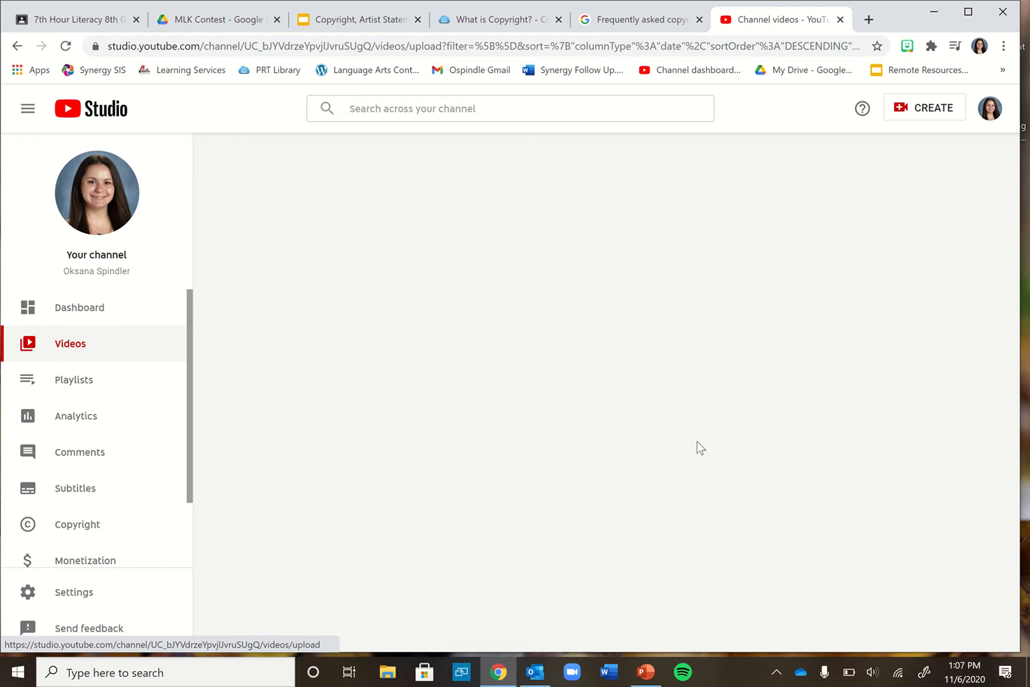
pyautogui.scroll(-10, 375, 461)
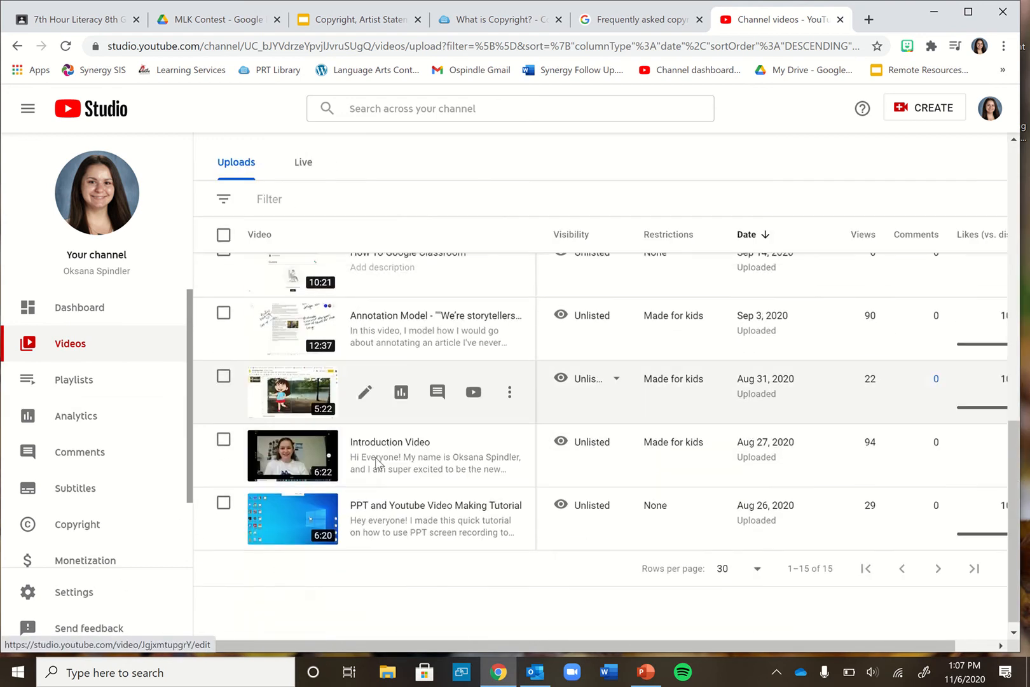
pyautogui.scroll(10, 375, 460)
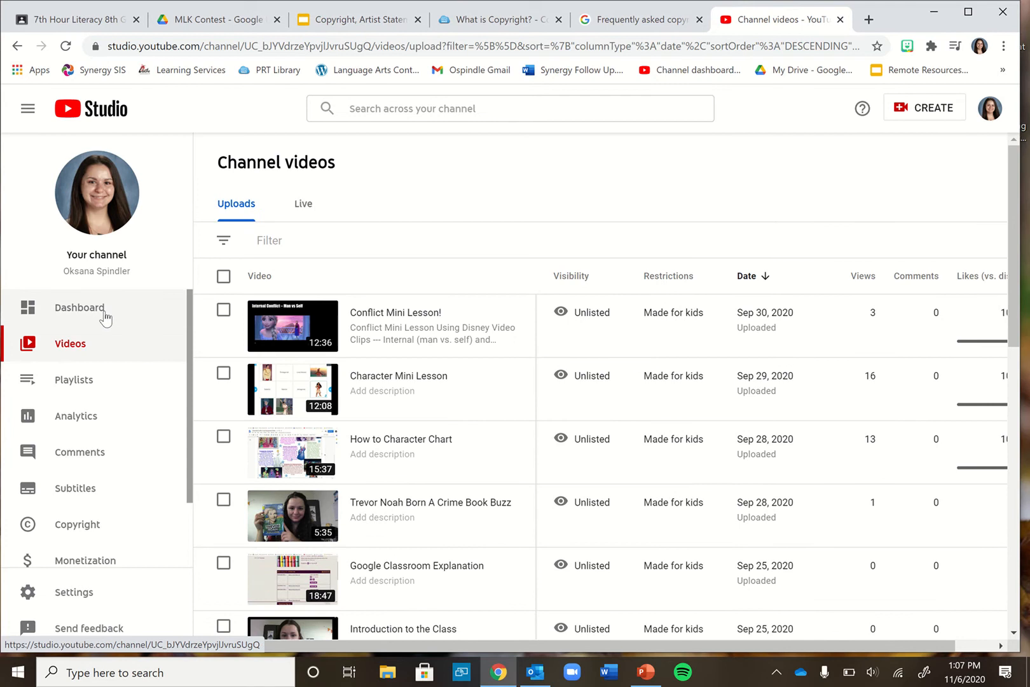
# Return to the channel dashboard and upload the Character Mini Lesson video from the Videos folder on the Desktop.
pyautogui.click(74, 322)
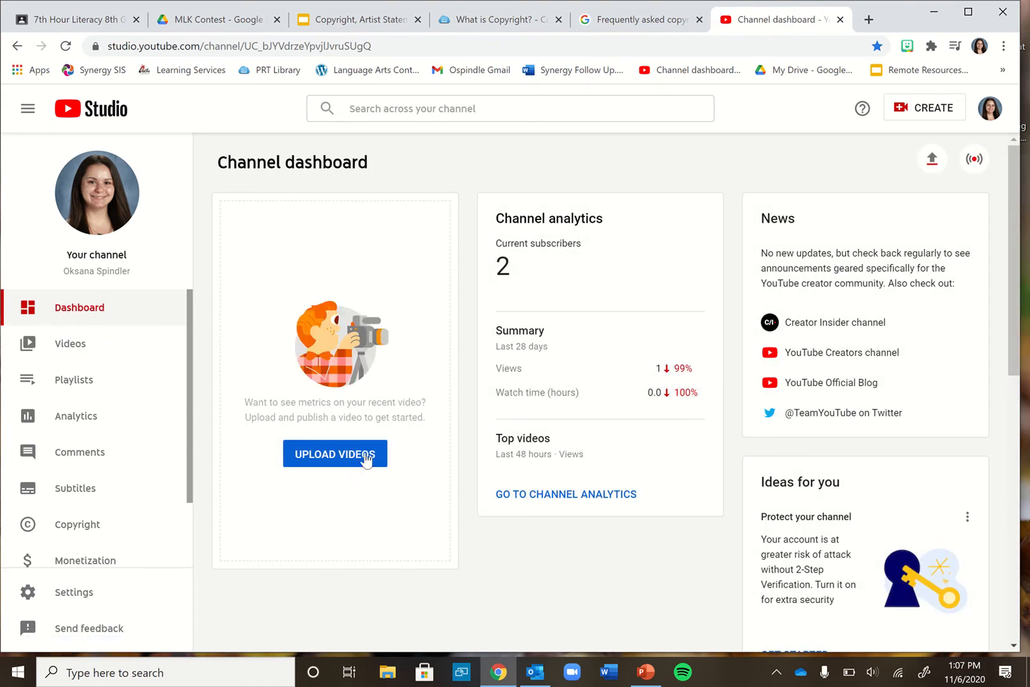
pyautogui.click(311, 460)
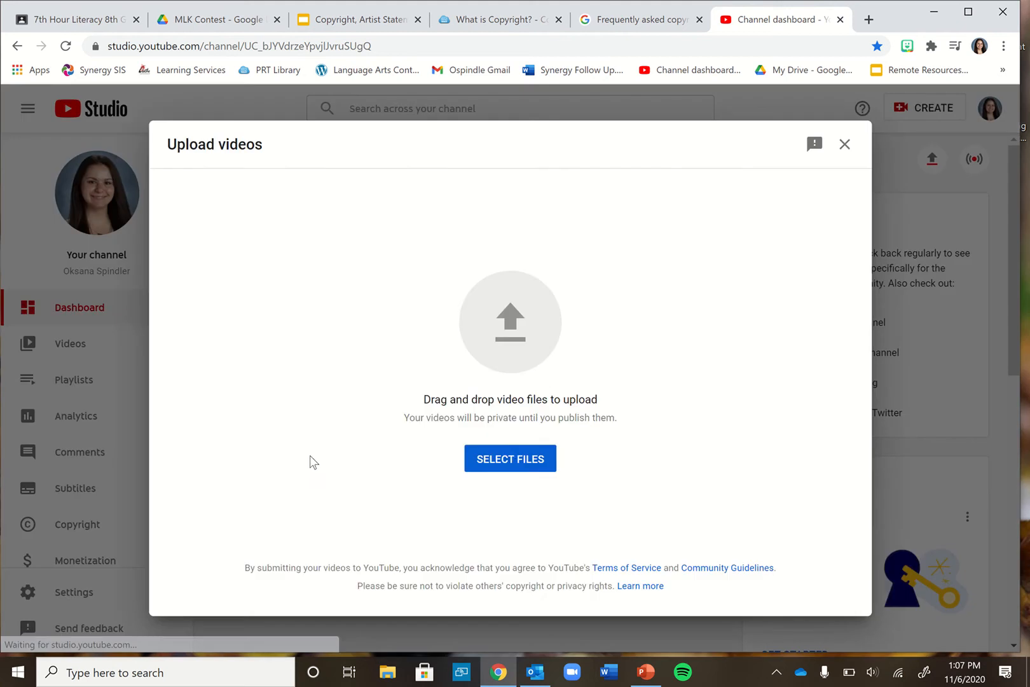
pyautogui.click(512, 453)
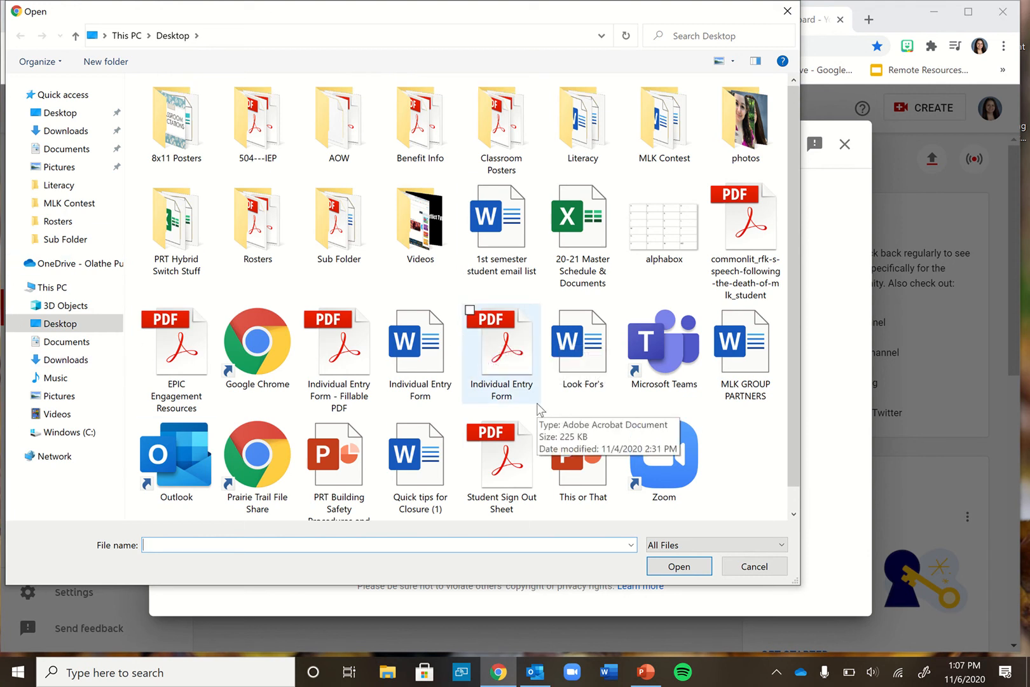
pyautogui.doubleClick(419, 223)
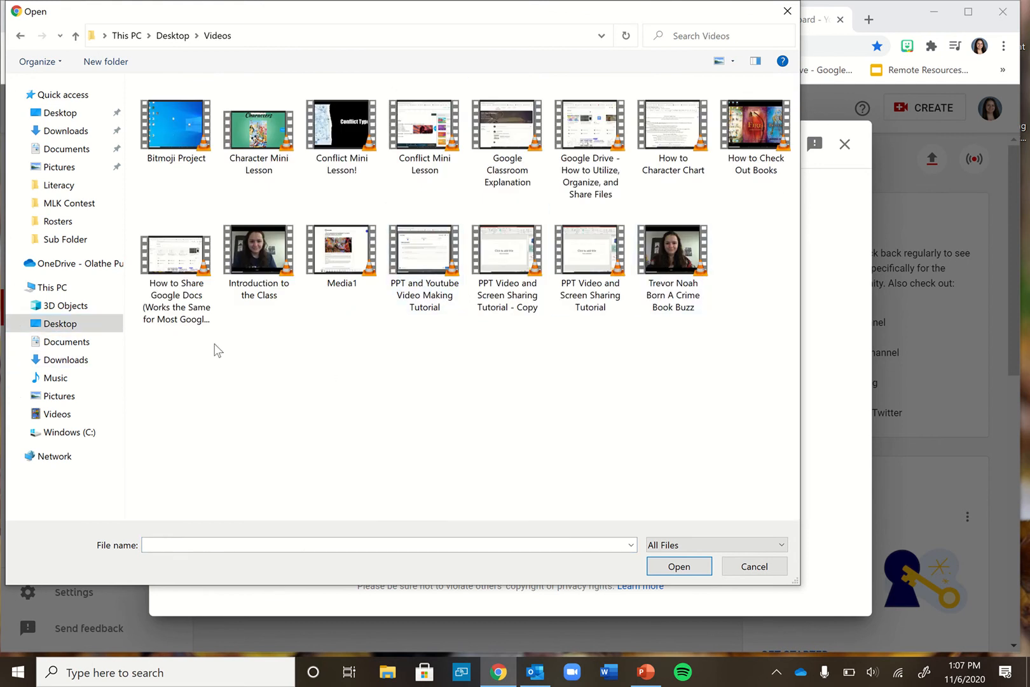
pyautogui.doubleClick(259, 145)
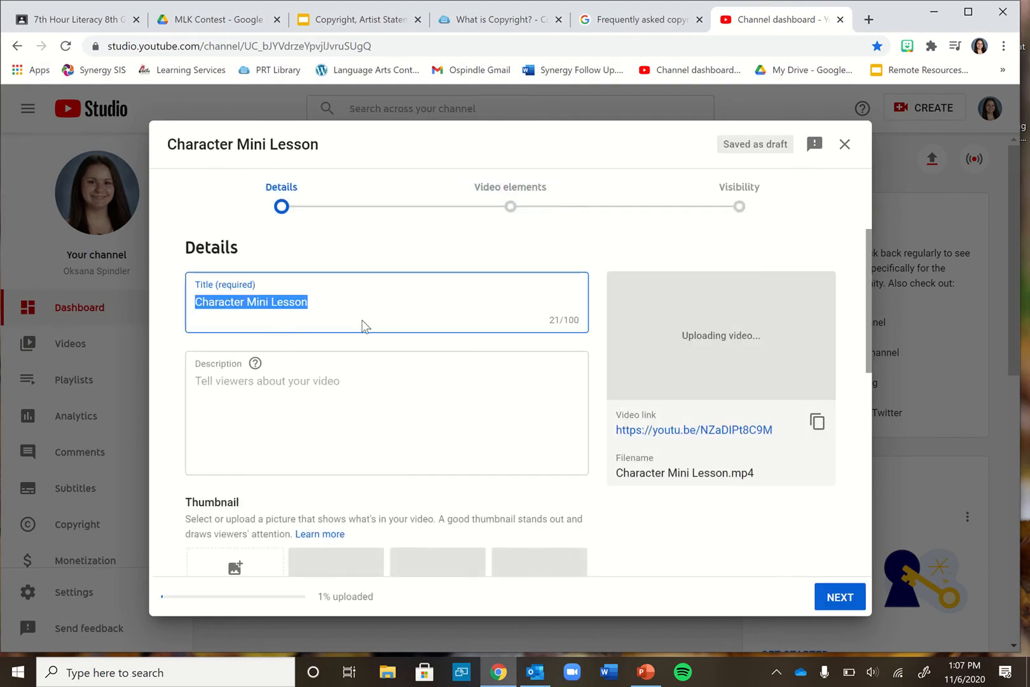
# Extend the video title "Character Mini Lesson" with a hyphen and the teacher's name.
pyautogui.scroll(-10, 622, 480)
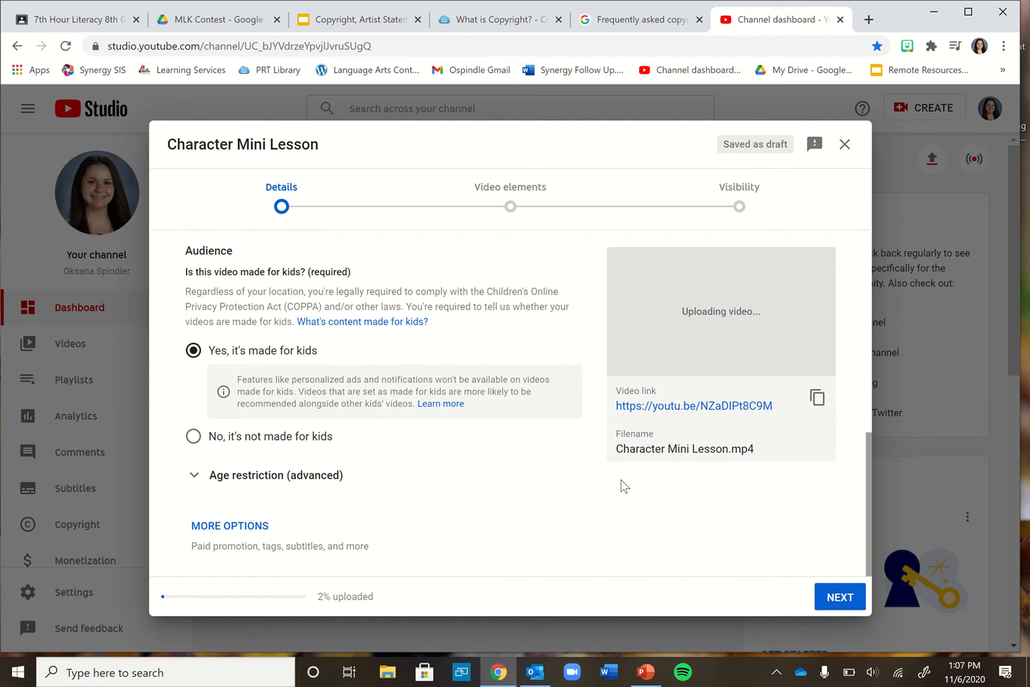
pyautogui.scroll(10, 622, 484)
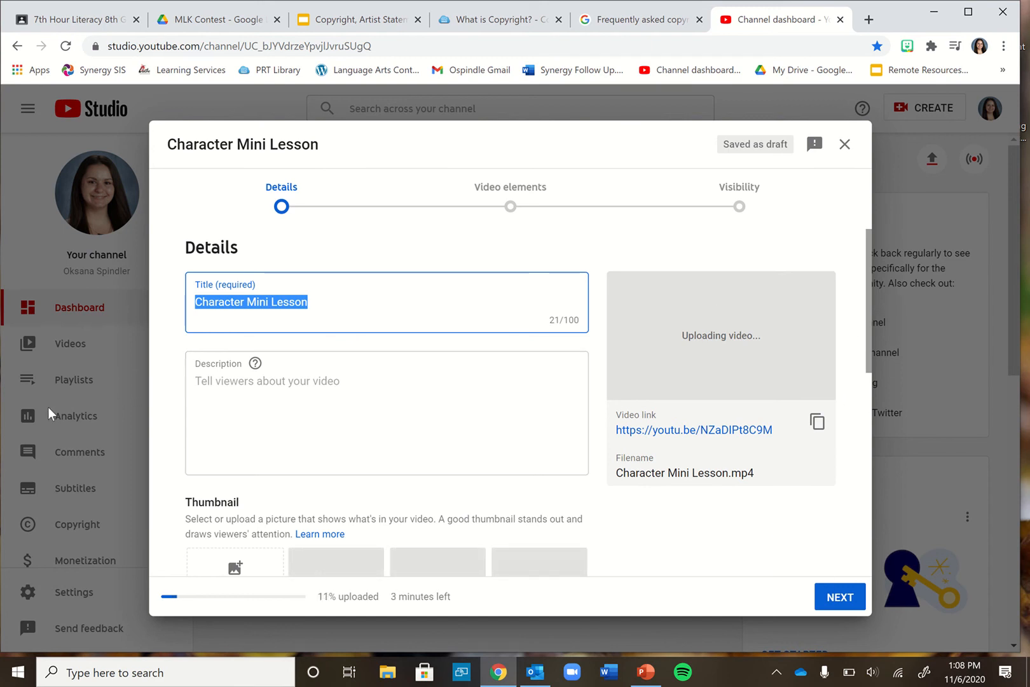
pyautogui.click(368, 298)
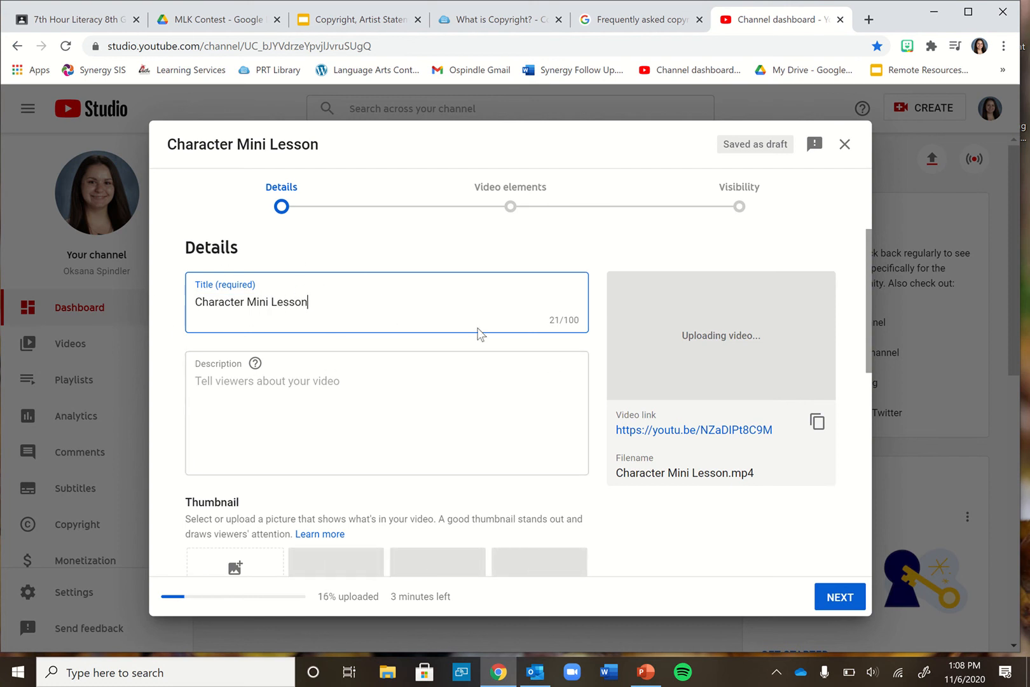
pyautogui.write('- Ms. Sp')
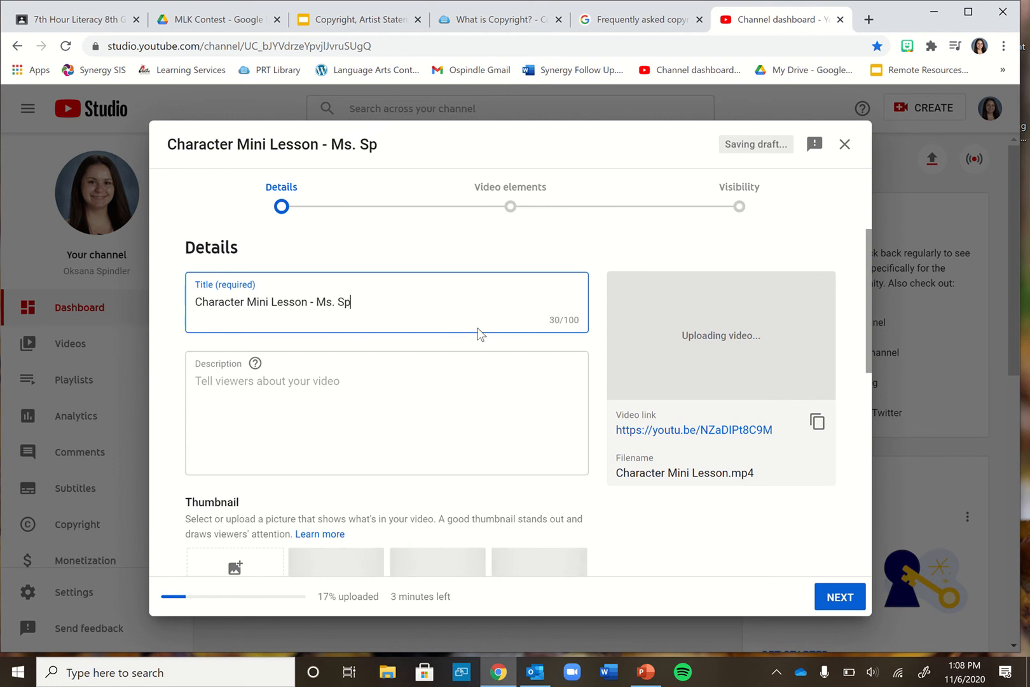
pyautogui.write('indler')
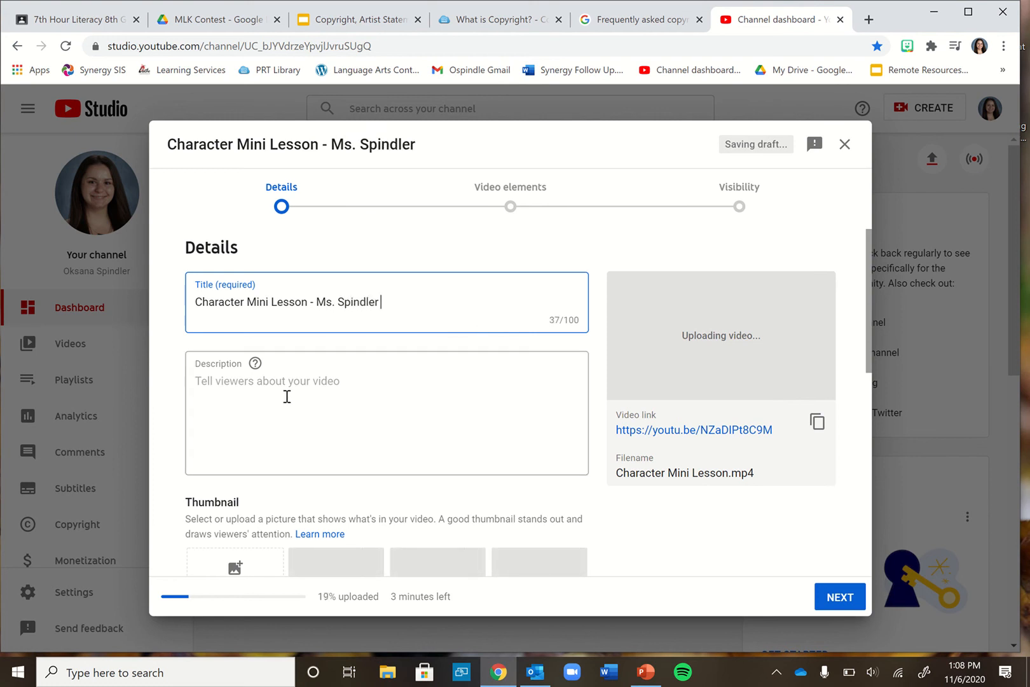
# Enter the video description "This is a mini lesson going over different types of characters.".
pyautogui.click(287, 396)
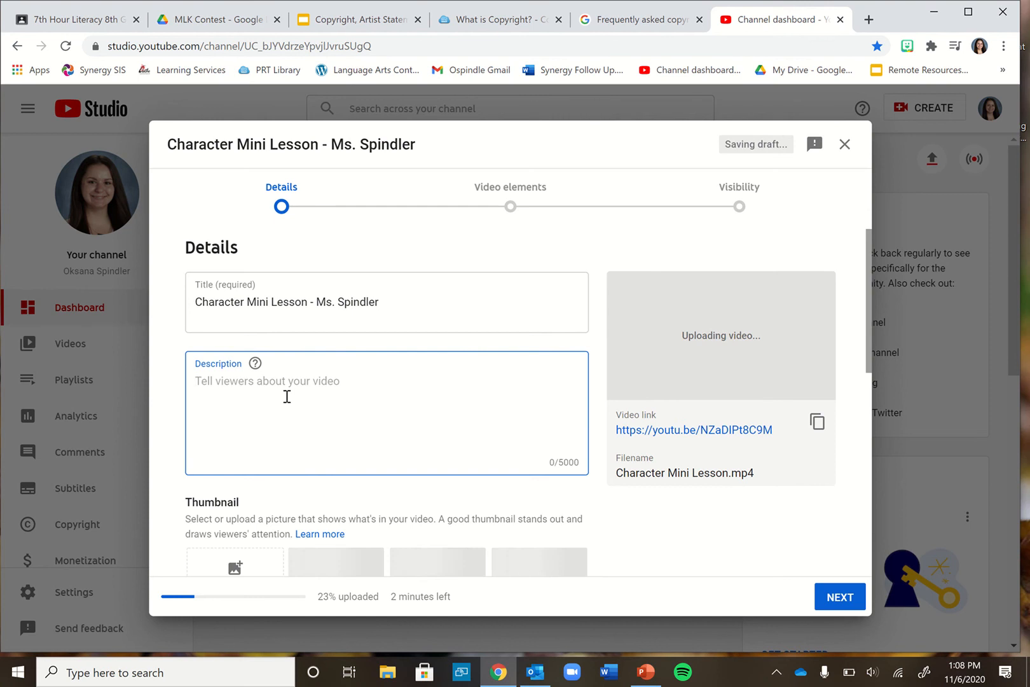
pyautogui.write('s')
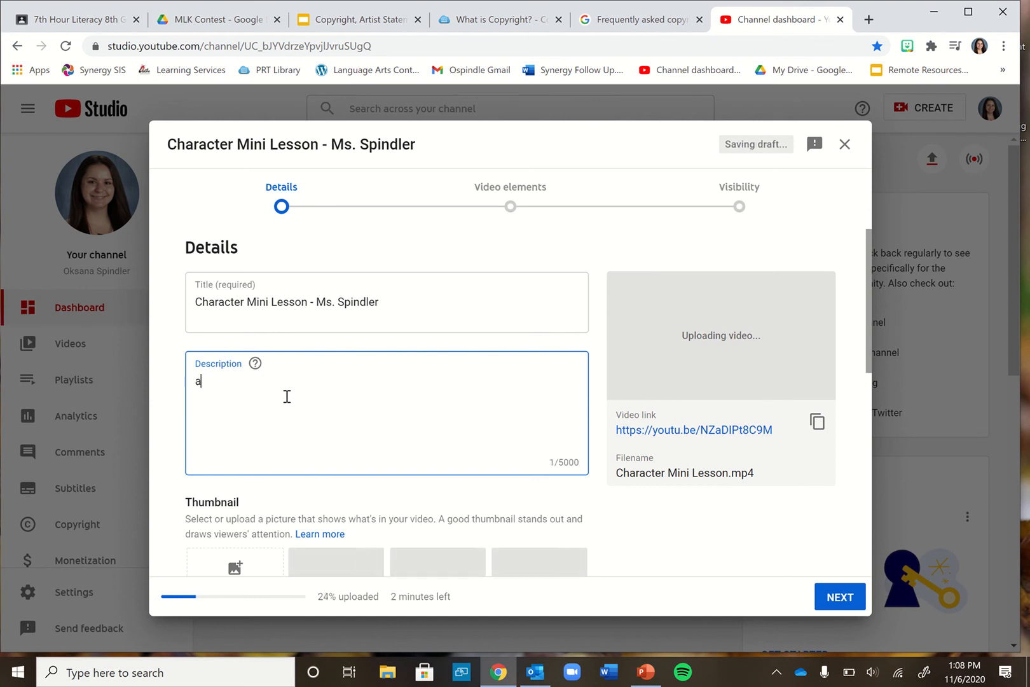
pyautogui.press('BackSpace')
pyautogui.write('This is a mini lesson go')
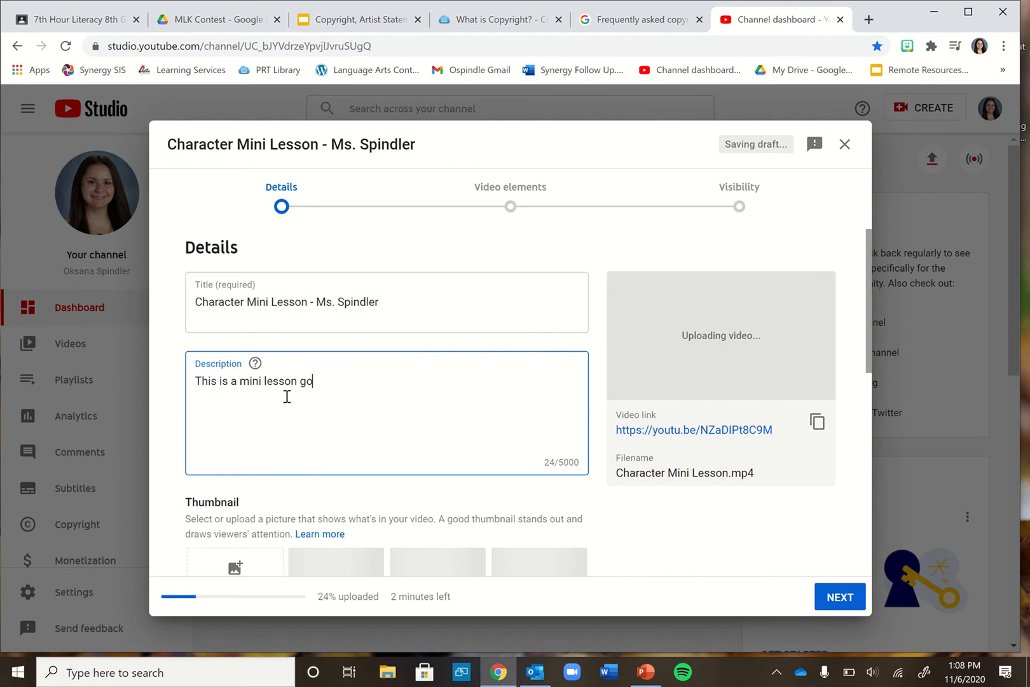
pyautogui.write('ing over dif')
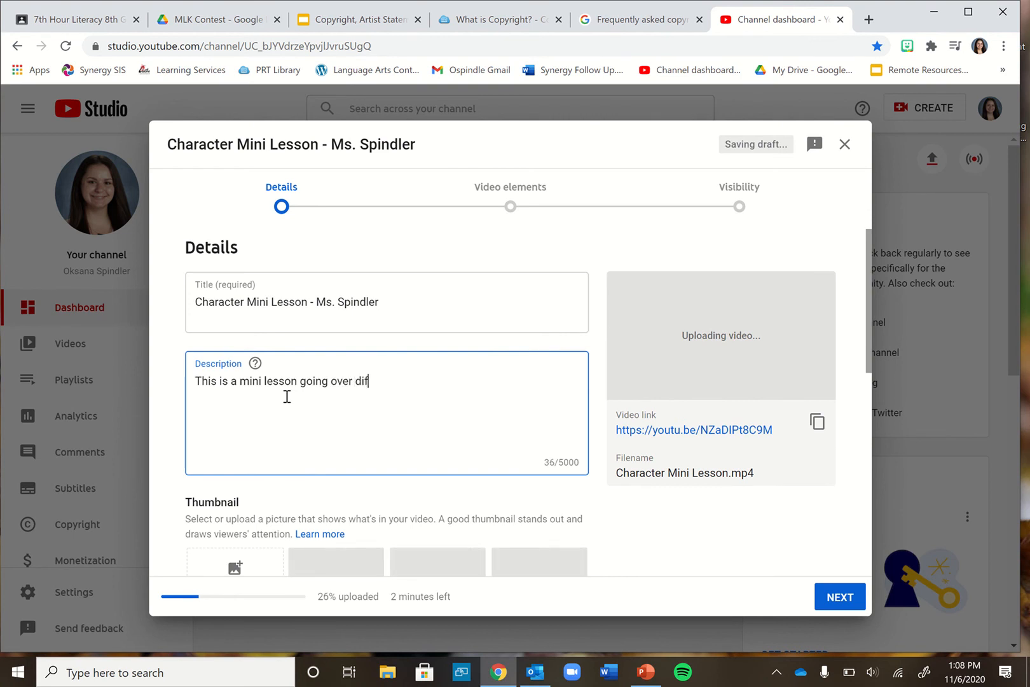
pyautogui.write('ferent types of ch')
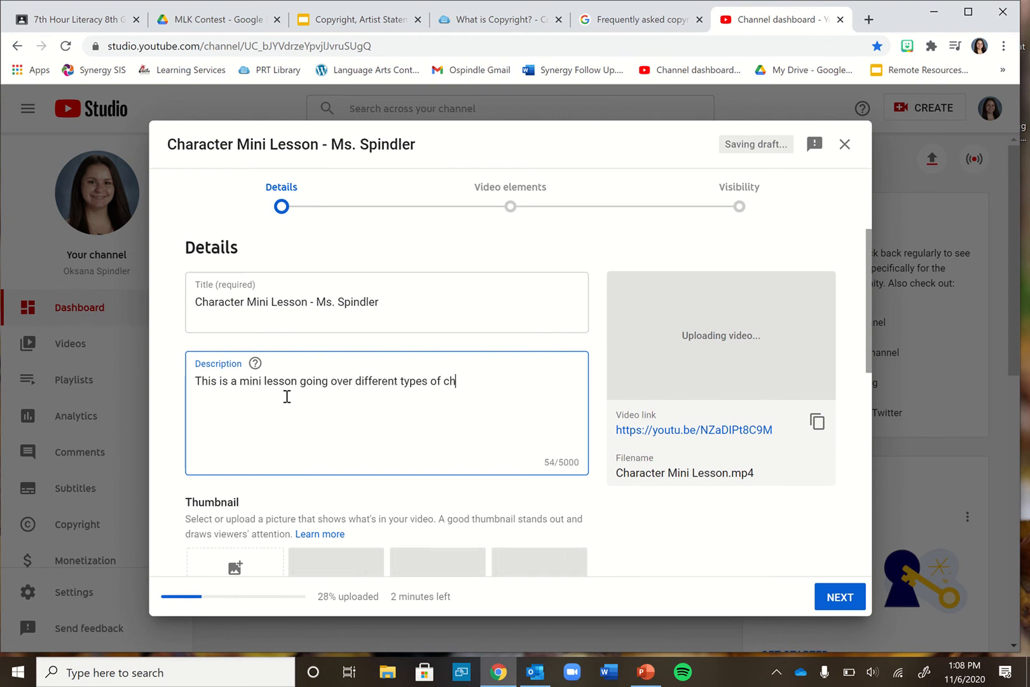
pyautogui.write('aracters.')
# Examine the thumbnail, playlist and made-for-kids audience settings in the video details.
pyautogui.scroll(-1, 486, 489)
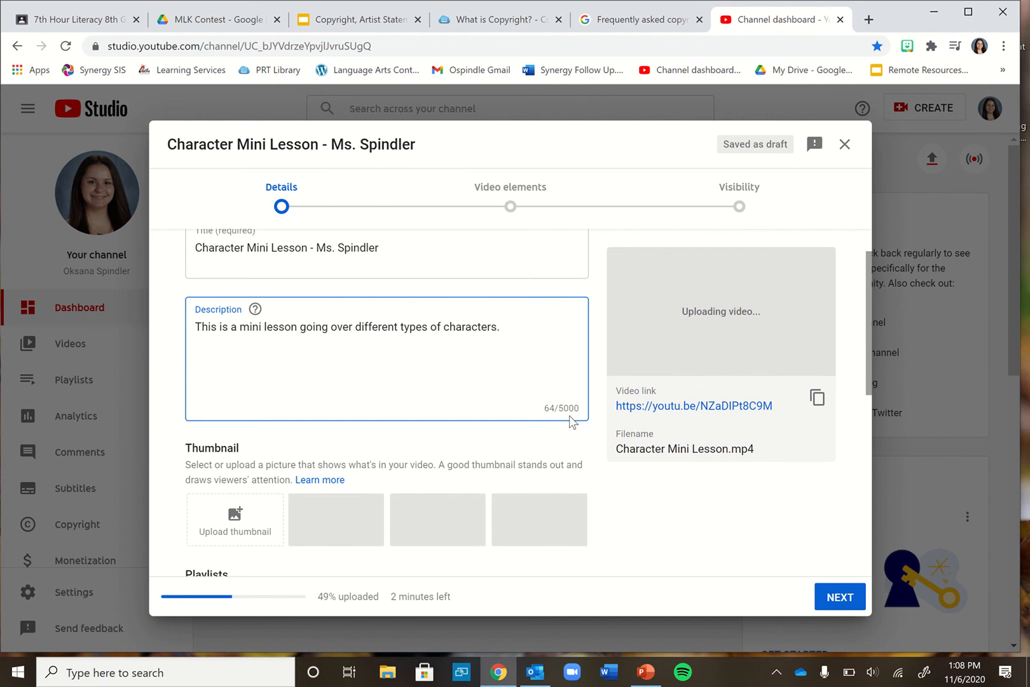
pyautogui.scroll(-2, 369, 320)
pyautogui.scroll(2, 369, 320)
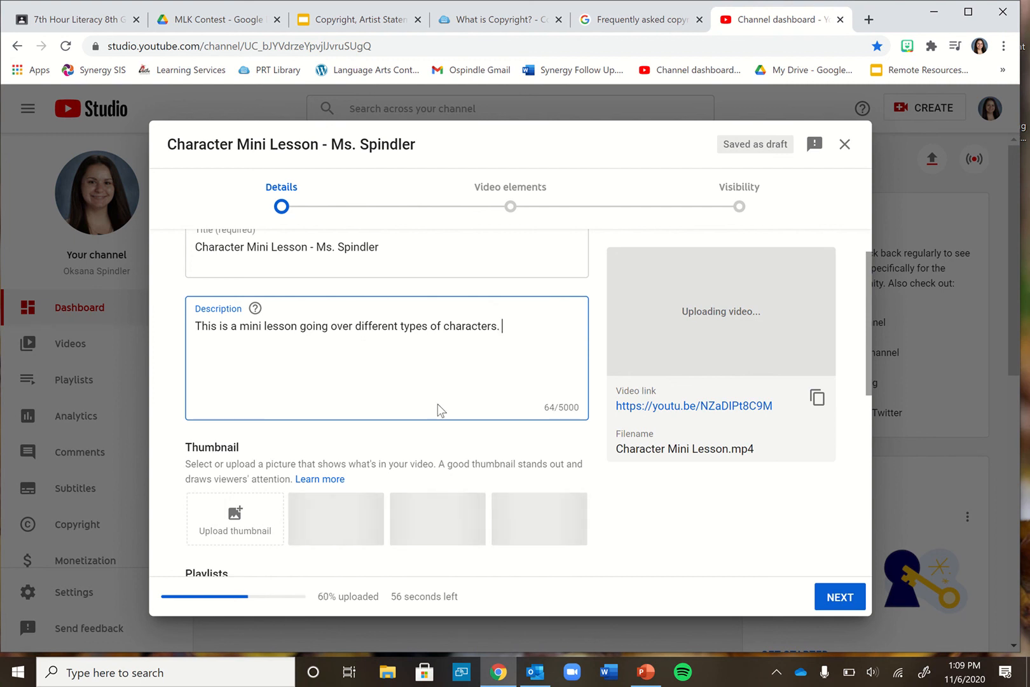
pyautogui.scroll(-3, 314, 364)
pyautogui.scroll(-3, 314, 363)
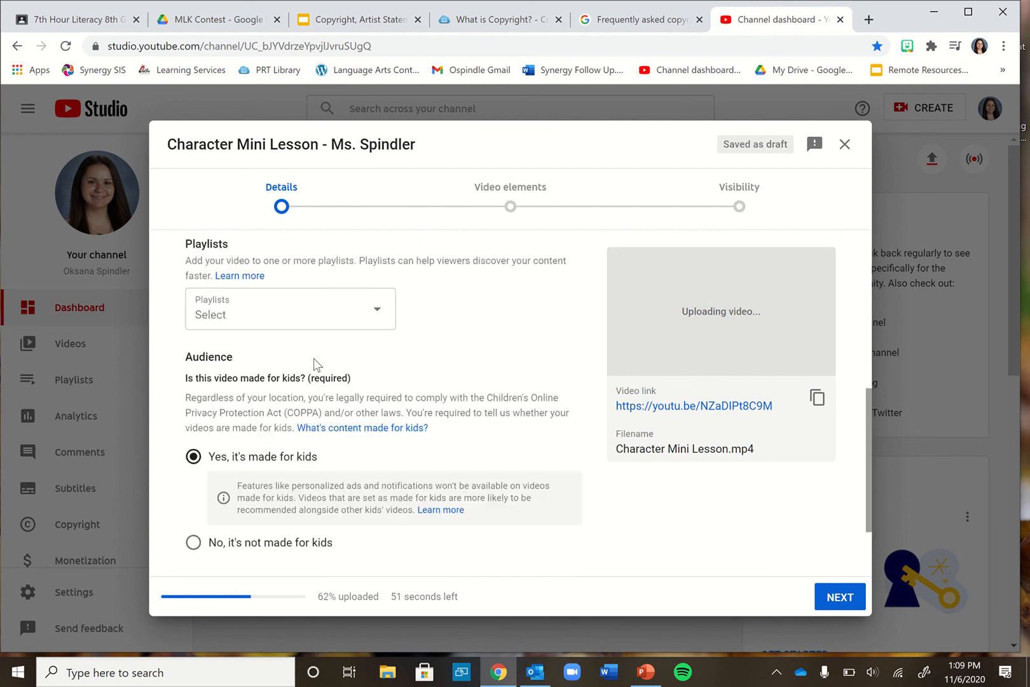
pyautogui.scroll(2, 344, 358)
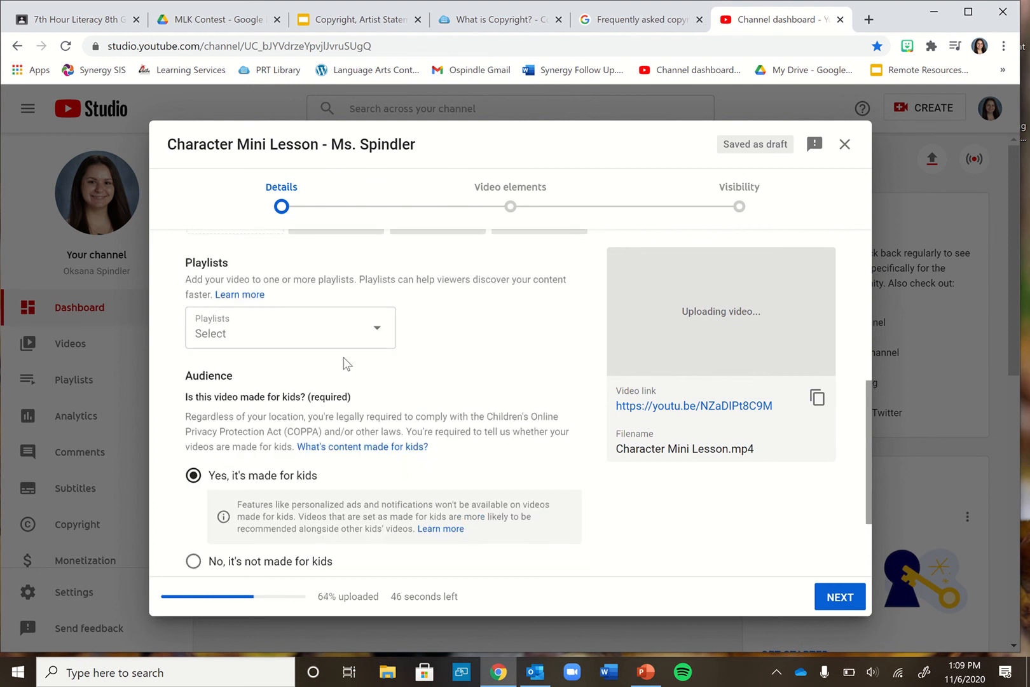
pyautogui.scroll(-3, 316, 446)
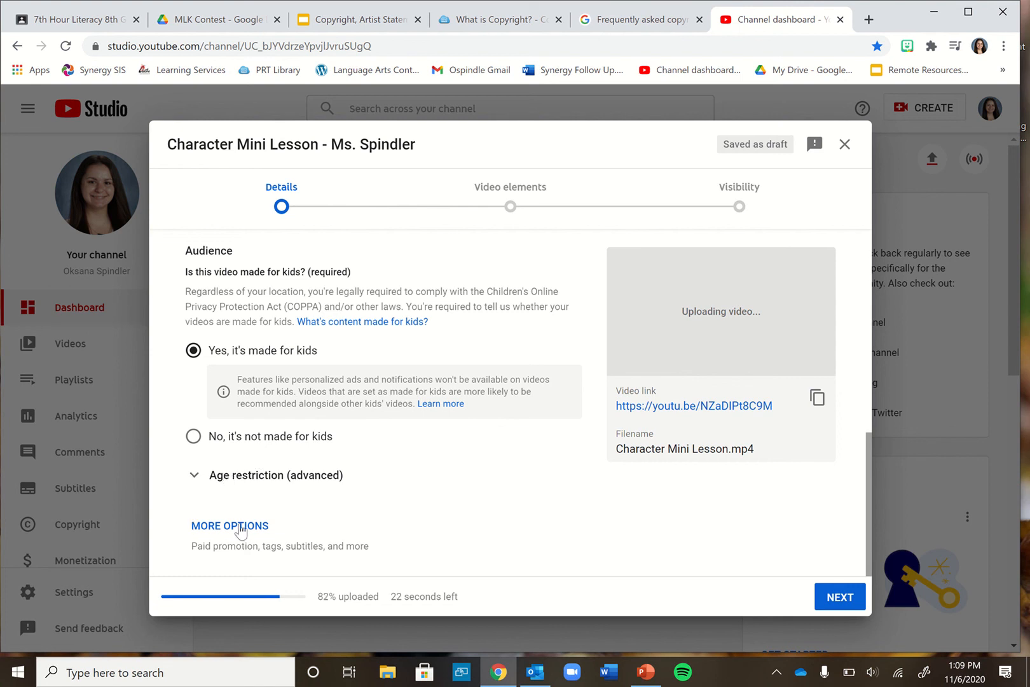
# Show the additional video options and review paid promotion, tags, recording date, license, category and comment settings.
pyautogui.click(241, 527)
pyautogui.scroll(-5, 241, 523)
pyautogui.scroll(1, 241, 524)
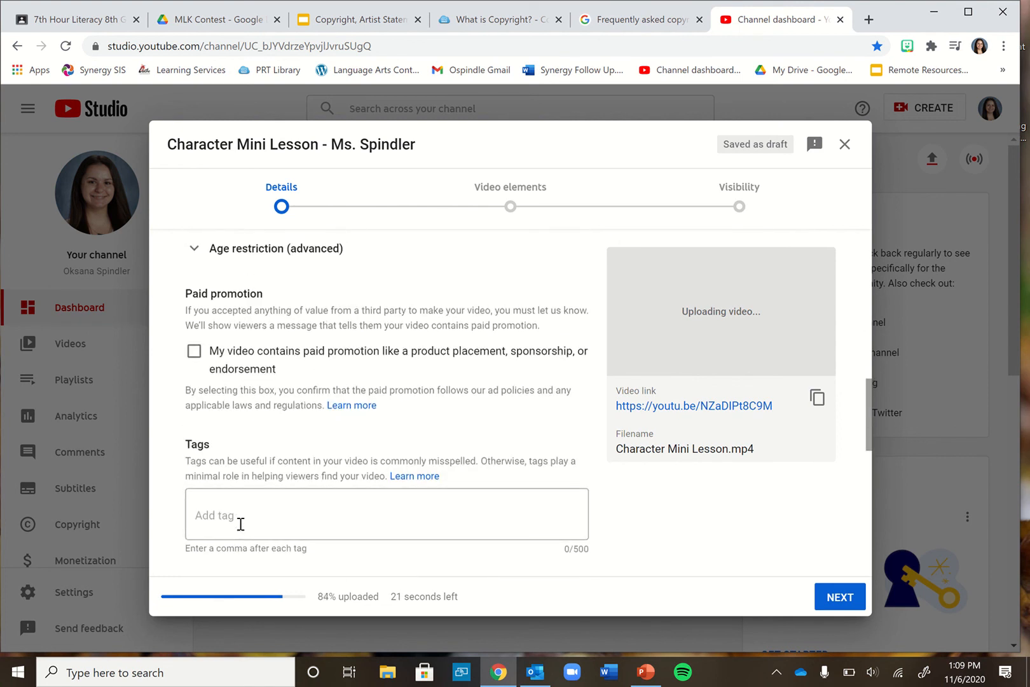
pyautogui.scroll(-7, 241, 524)
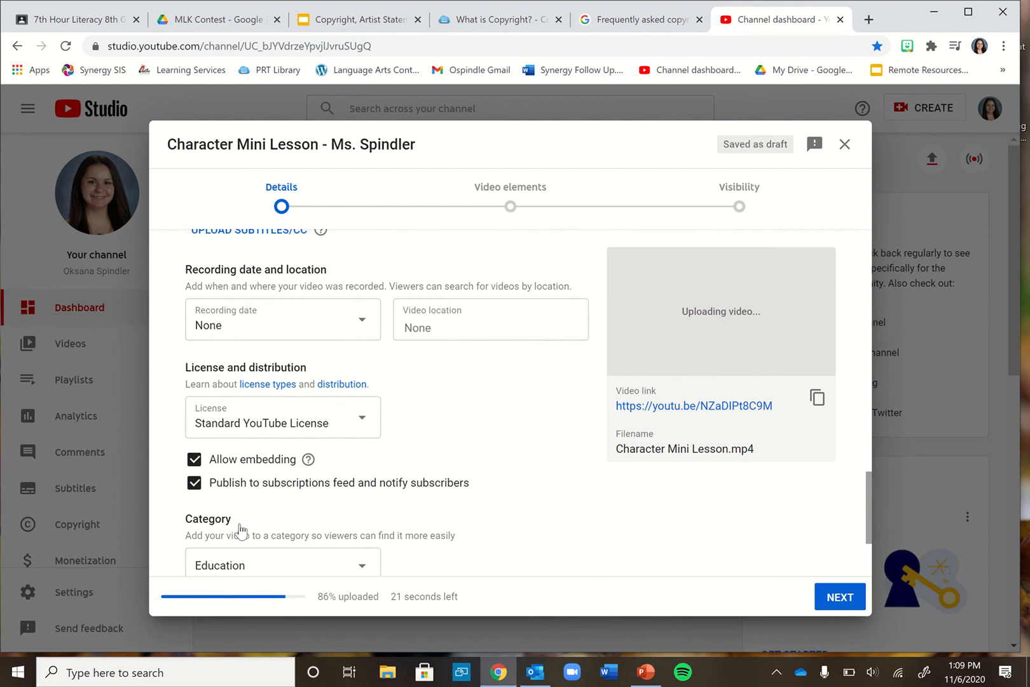
pyautogui.scroll(-1, 241, 527)
pyautogui.scroll(-2, 240, 524)
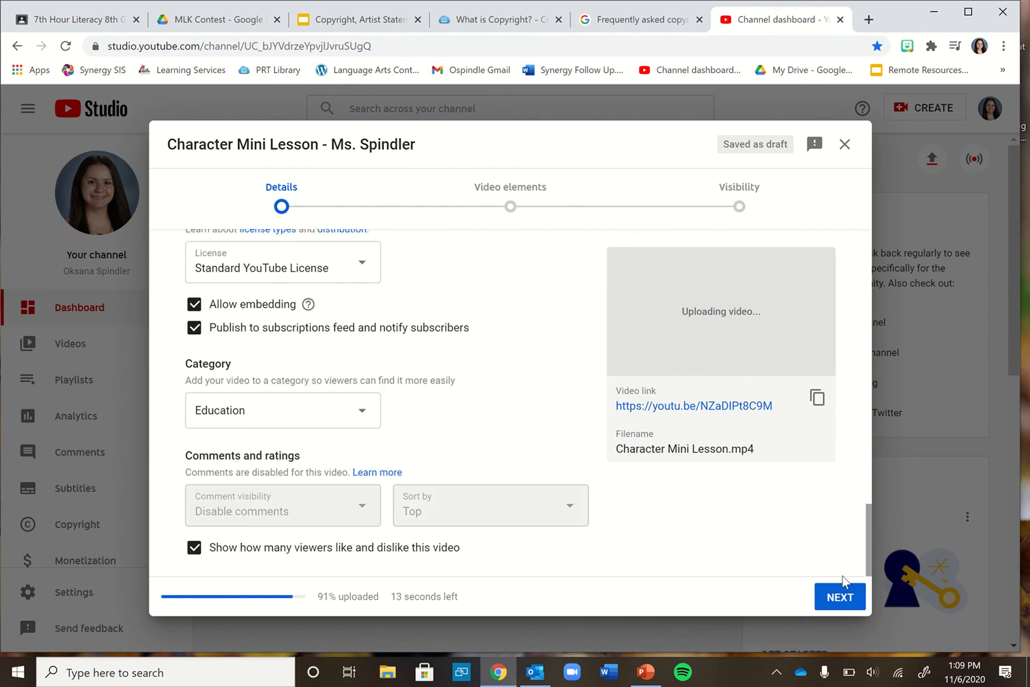
# Continue past the video elements without adding any, set the visibility to Unlisted and save the video.
pyautogui.click(846, 601)
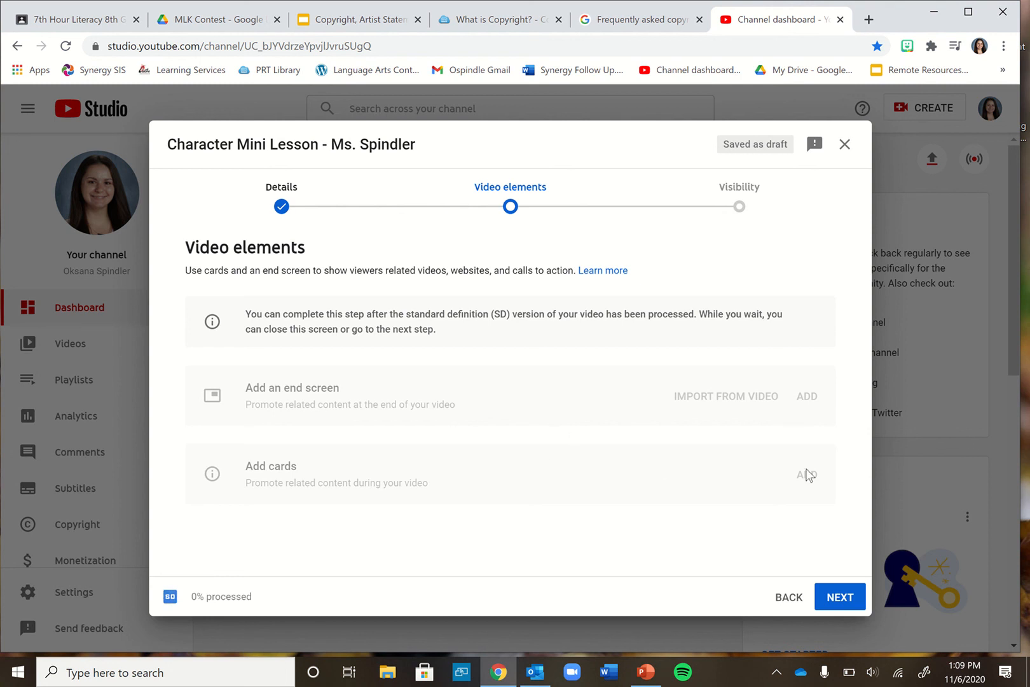
pyautogui.click(849, 597)
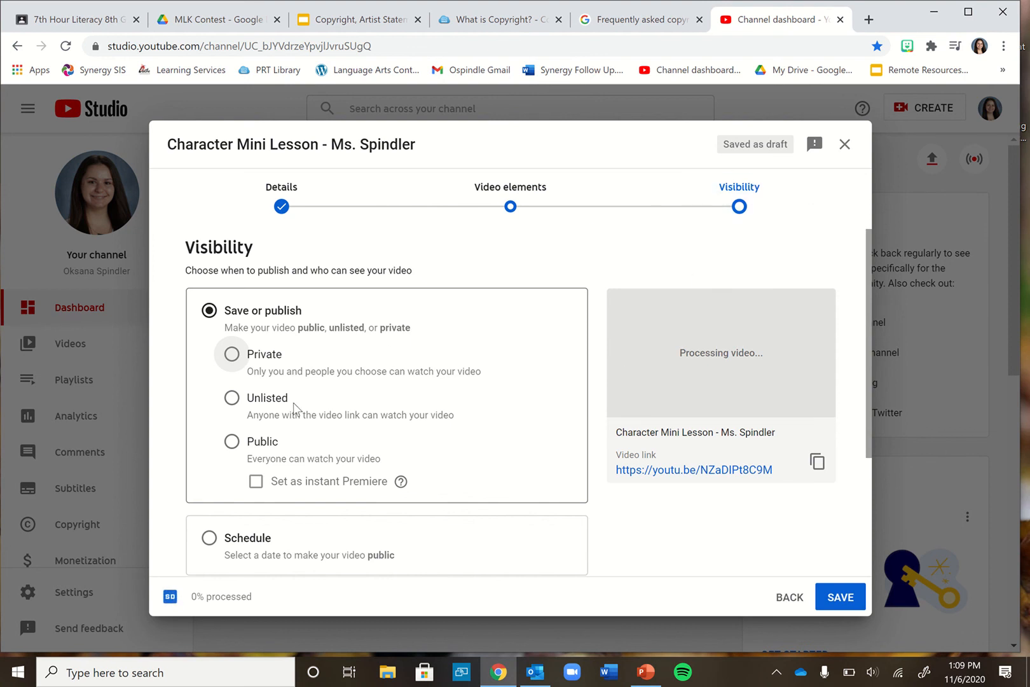
pyautogui.click(232, 399)
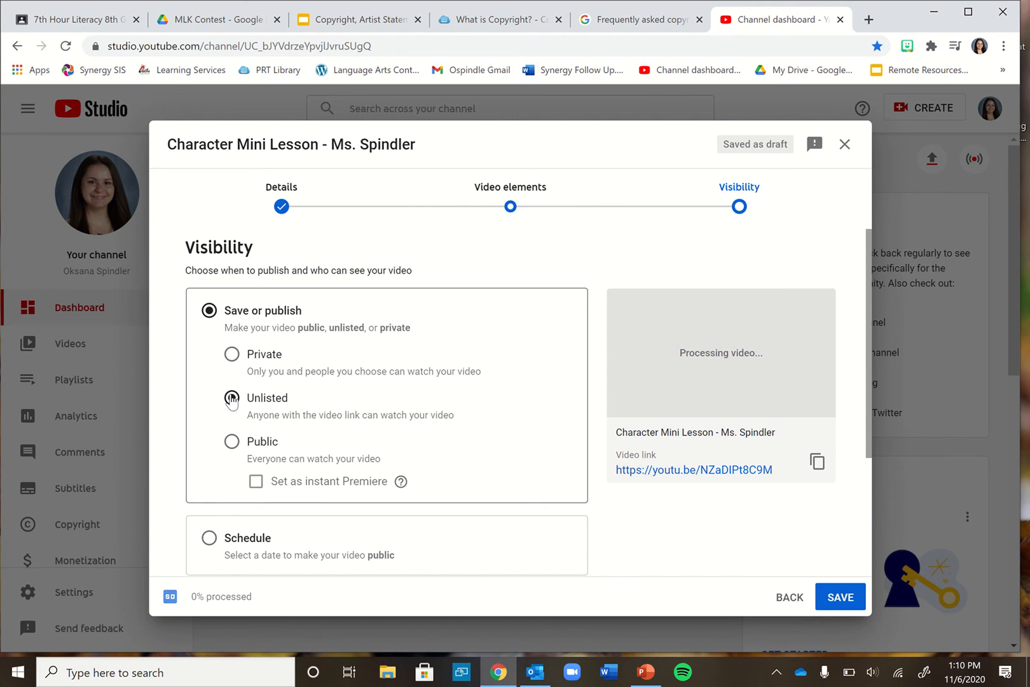
pyautogui.scroll(-3, 331, 411)
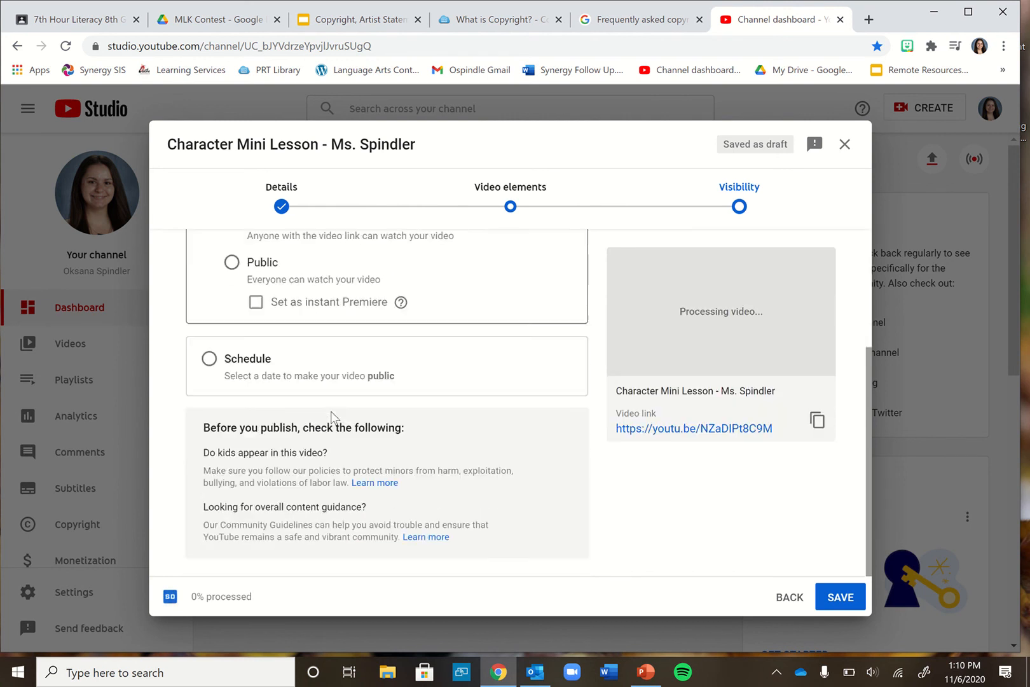
pyautogui.click(841, 597)
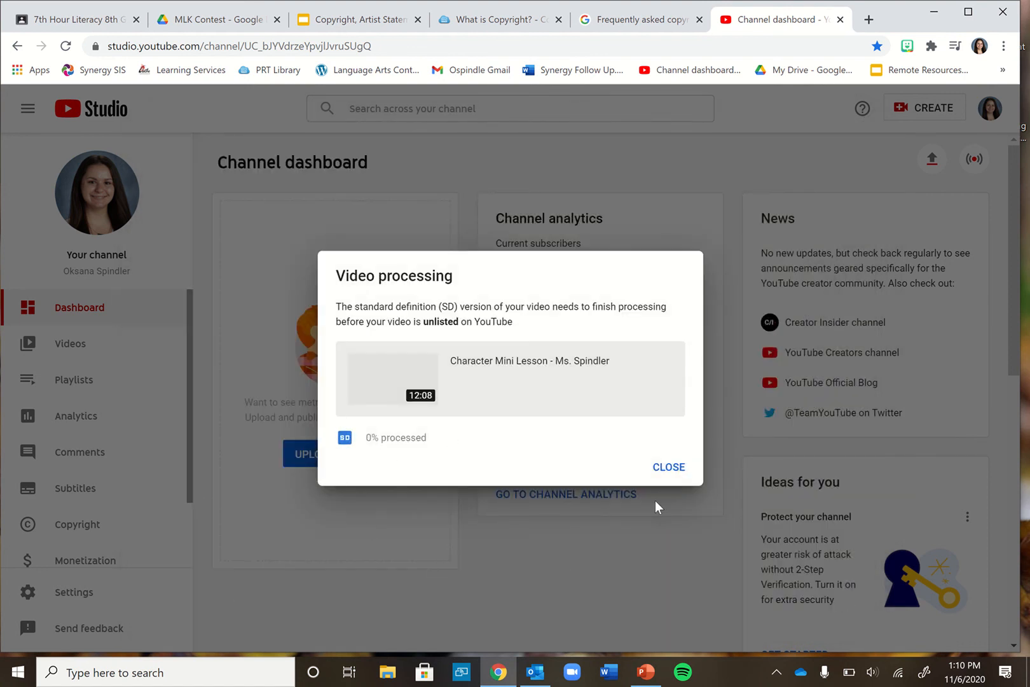
pyautogui.click(665, 468)
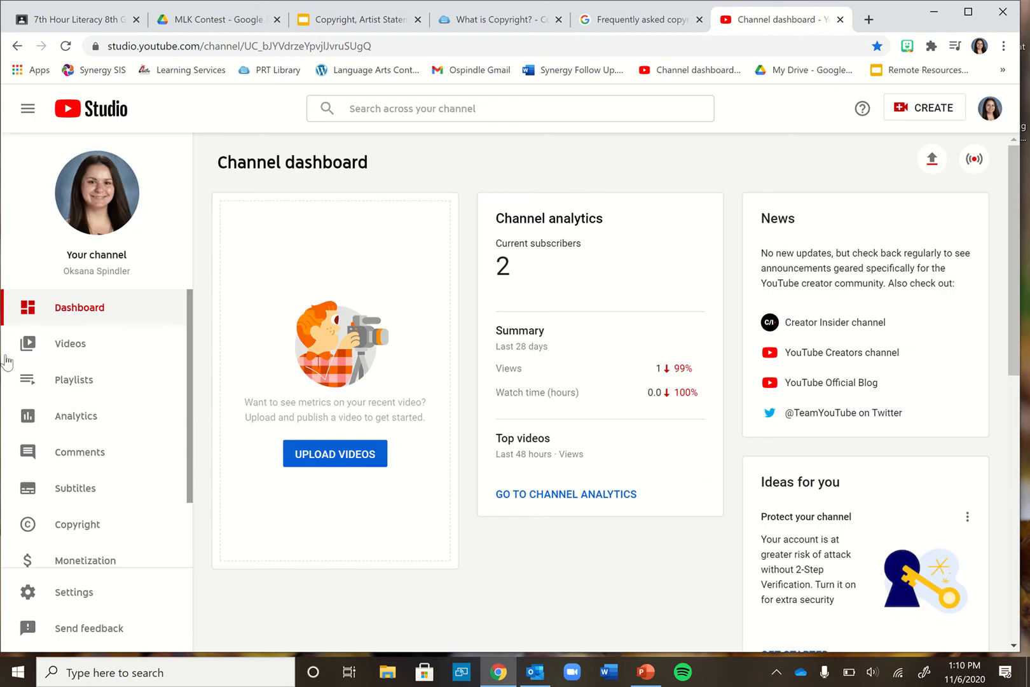
# Get the shareable link of the newly uploaded Character Mini Lesson video from the channel's video list.
pyautogui.click(93, 343)
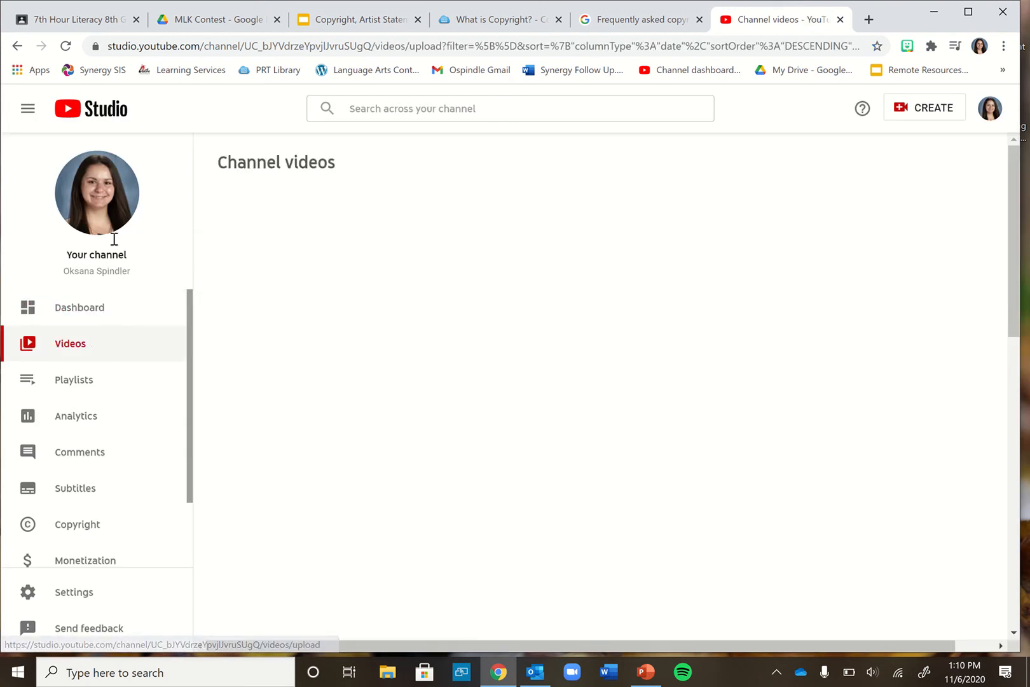
pyautogui.moveTo(379, 338)
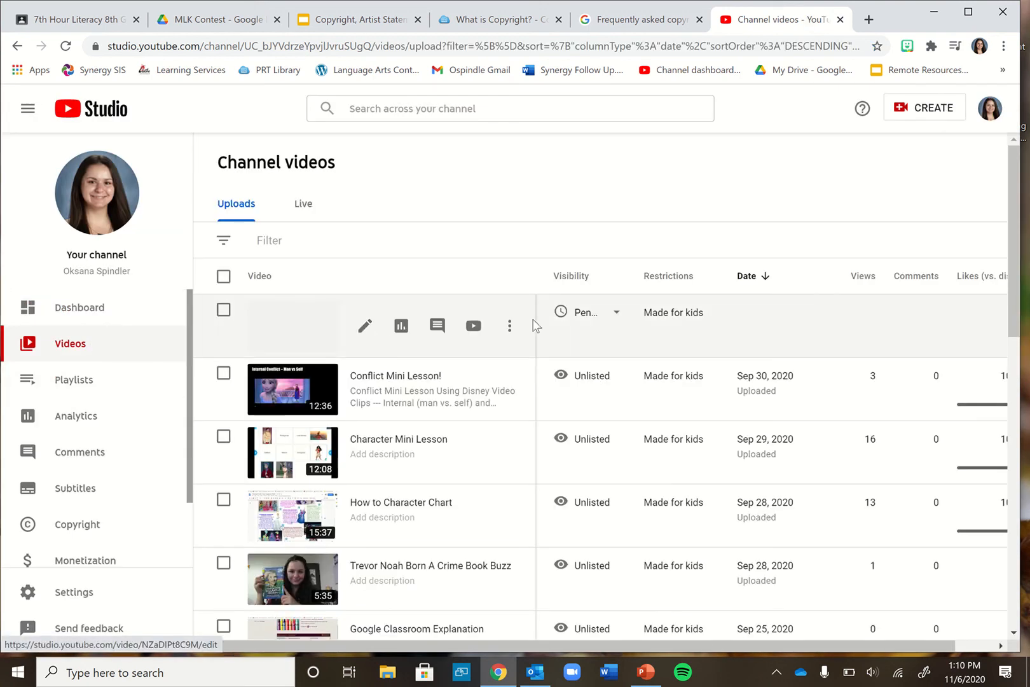
pyautogui.click(510, 333)
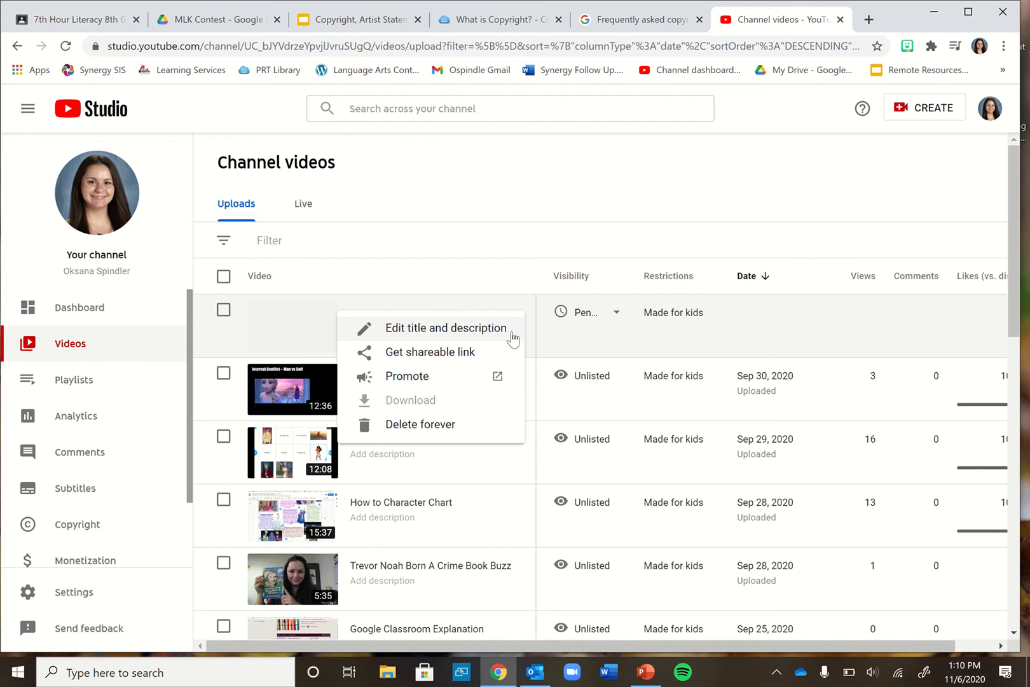
pyautogui.click(430, 353)
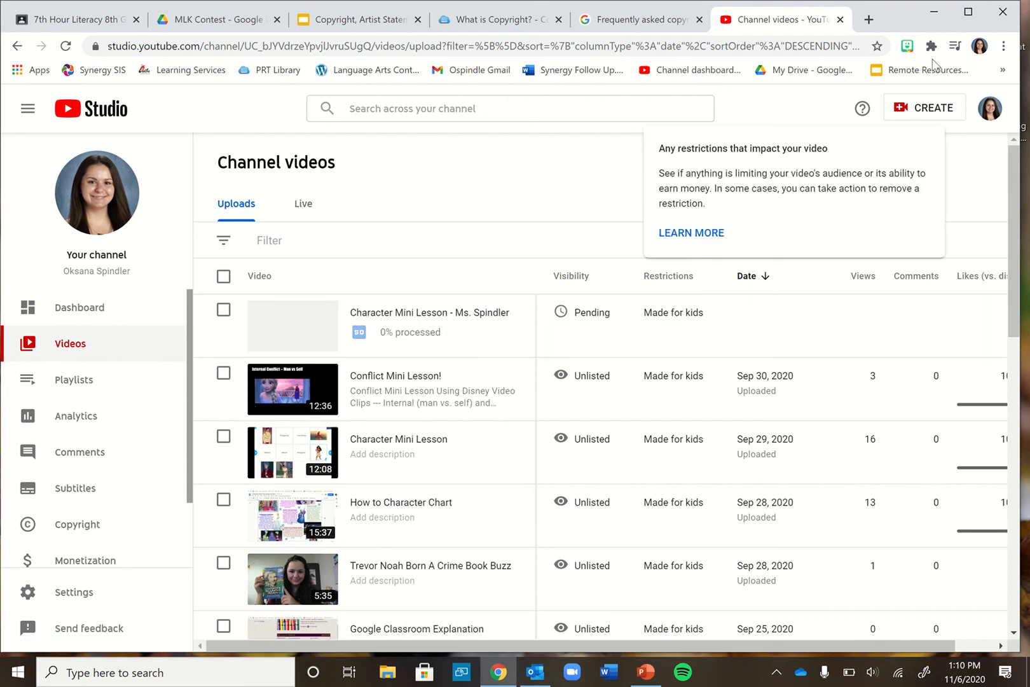
pyautogui.moveTo(477, 1)
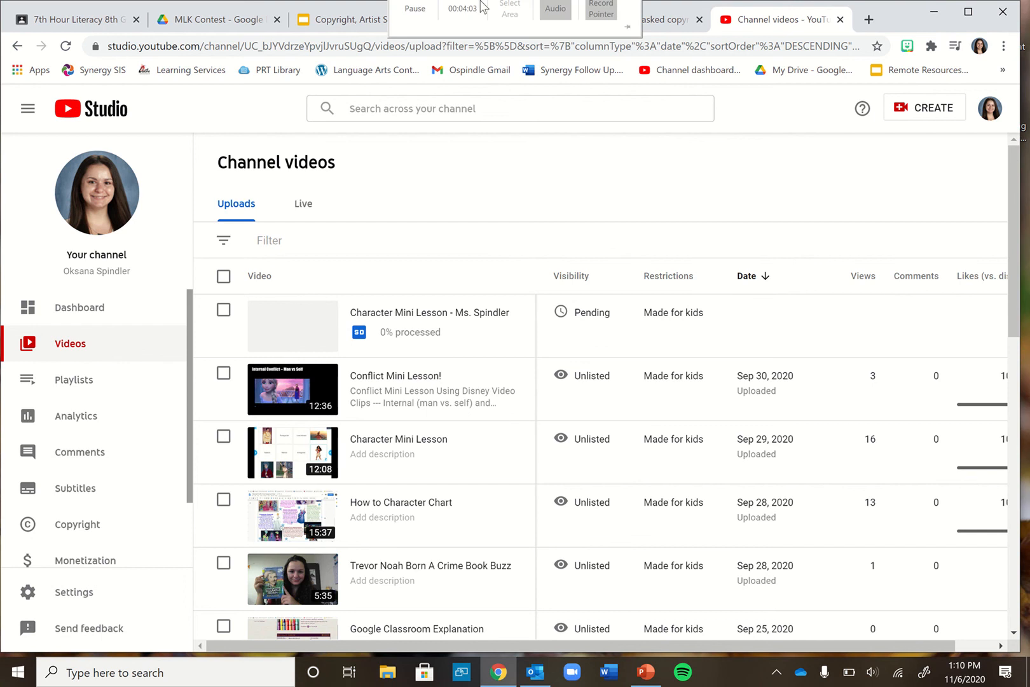